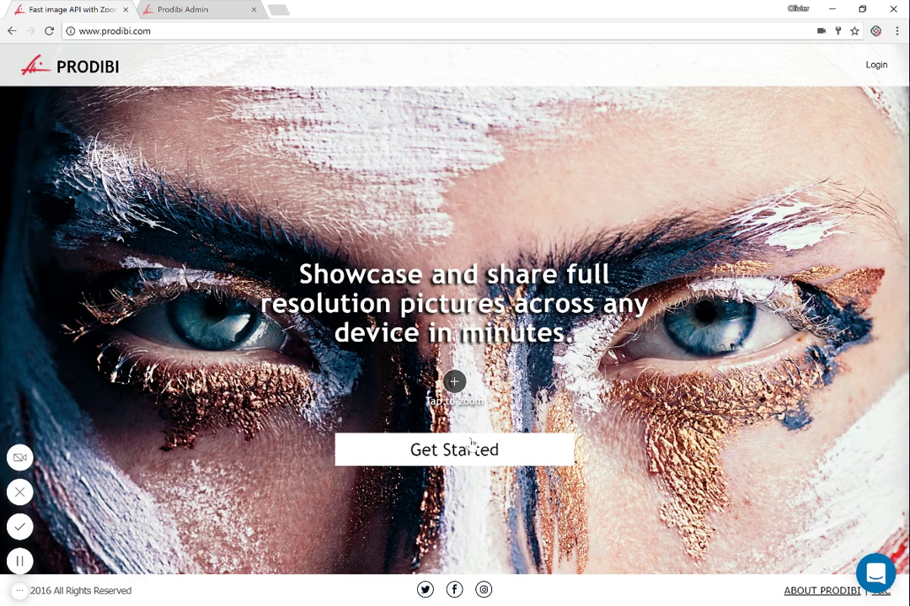
# Step: Go from the prodibi.com Get Started page to the Prodibi Admin albums grid
pyautogui.click(528, 460)
pyautogui.click(223, 12)
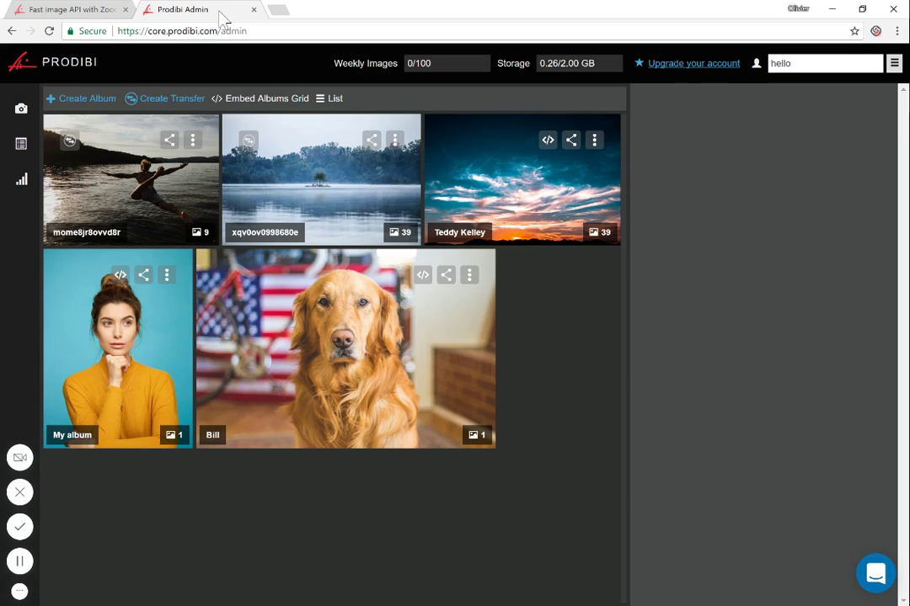
# Step: Create a new transfer with six NASA folder photos, starting from S65-34635-orig
pyautogui.click(166, 101)
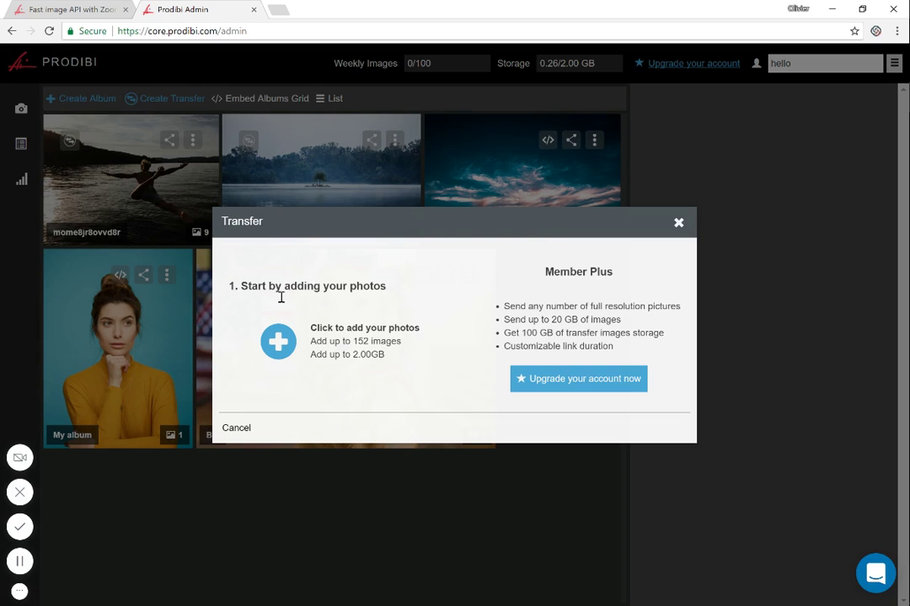
pyautogui.click(281, 347)
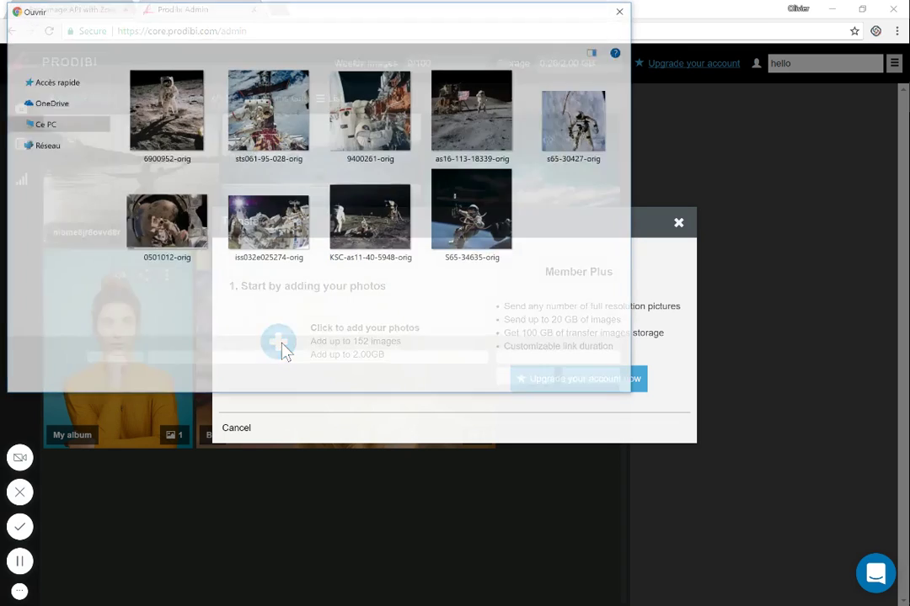
pyautogui.click(509, 251)
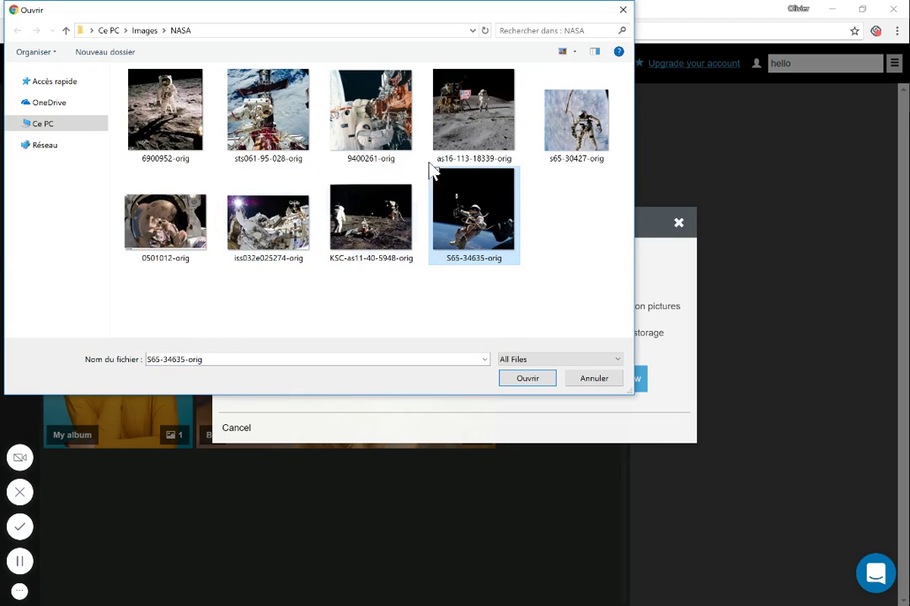
pyautogui.keyDown('shift'); pyautogui.click(453, 118); pyautogui.keyUp('shift')
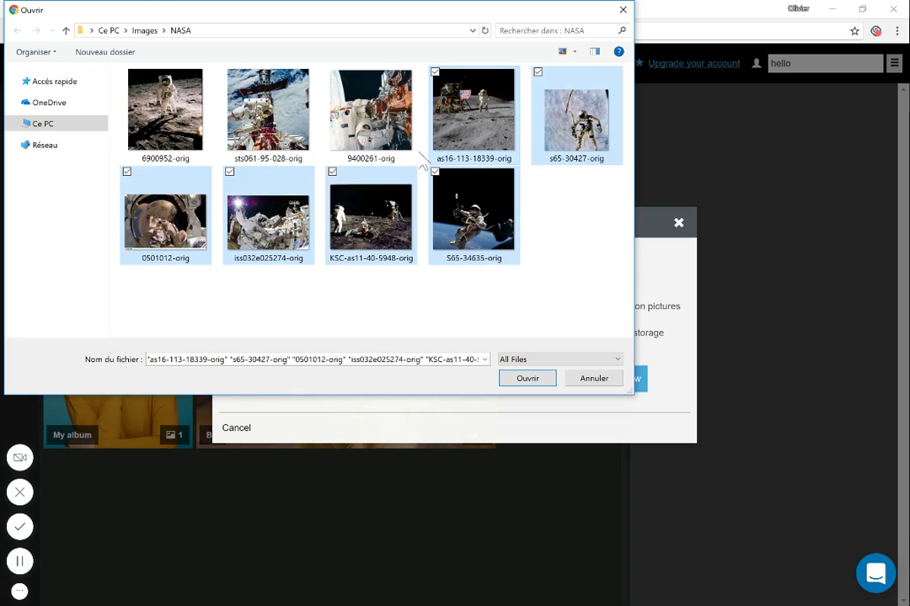
pyautogui.click(546, 378)
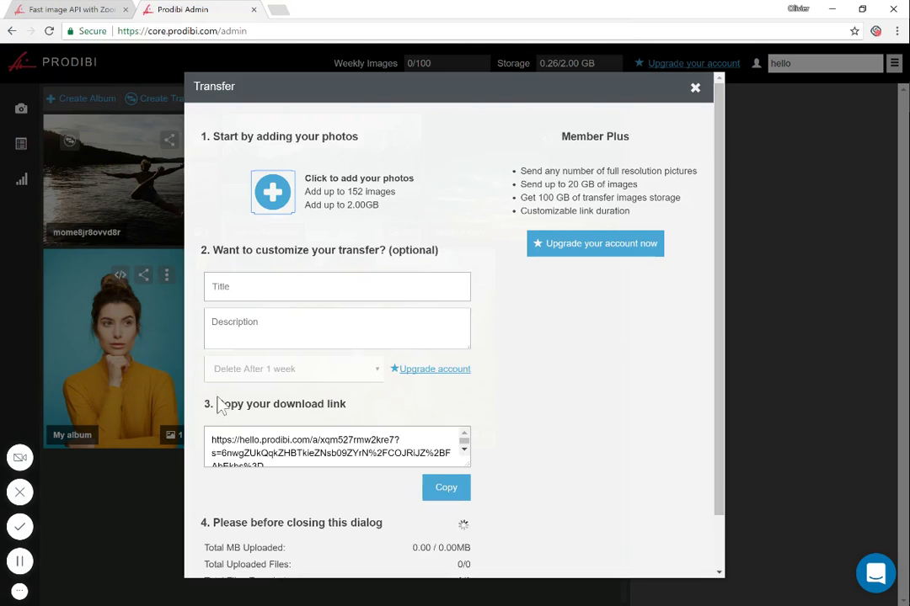
# Step: Wait until all six photos show 6/6 uploaded (12.66 MB), then copy the transfer's download link
pyautogui.scroll(-1, 601, 387)
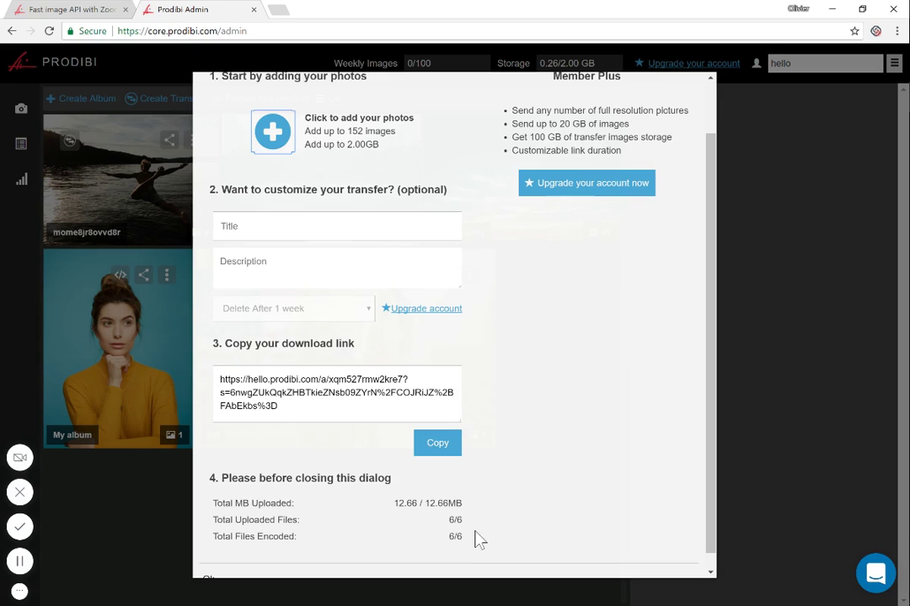
pyautogui.click(421, 443)
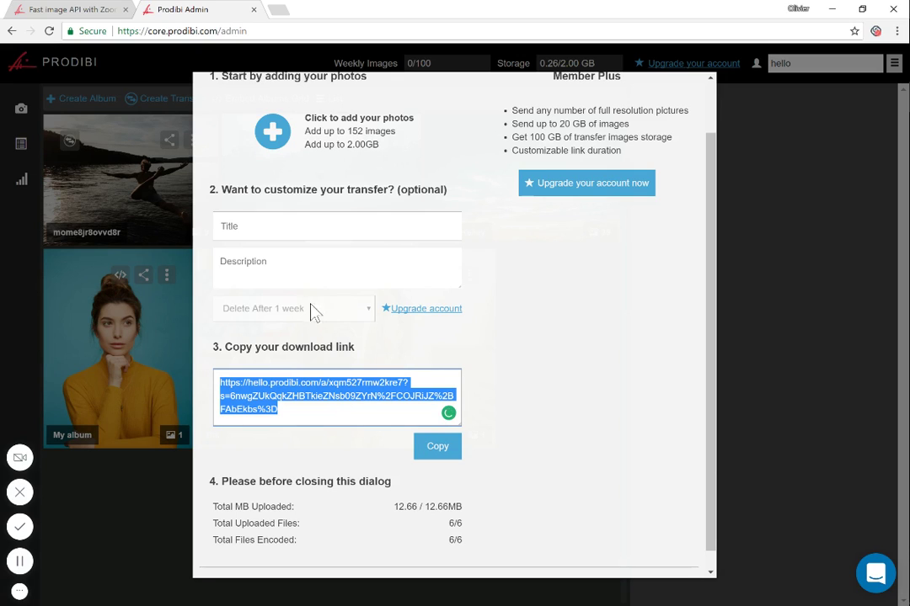
# Step: Title the transfer 'Transfer by Prodibi' and describe it as 'Cool photos'
pyautogui.click(303, 236)
pyautogui.write('Transfer')
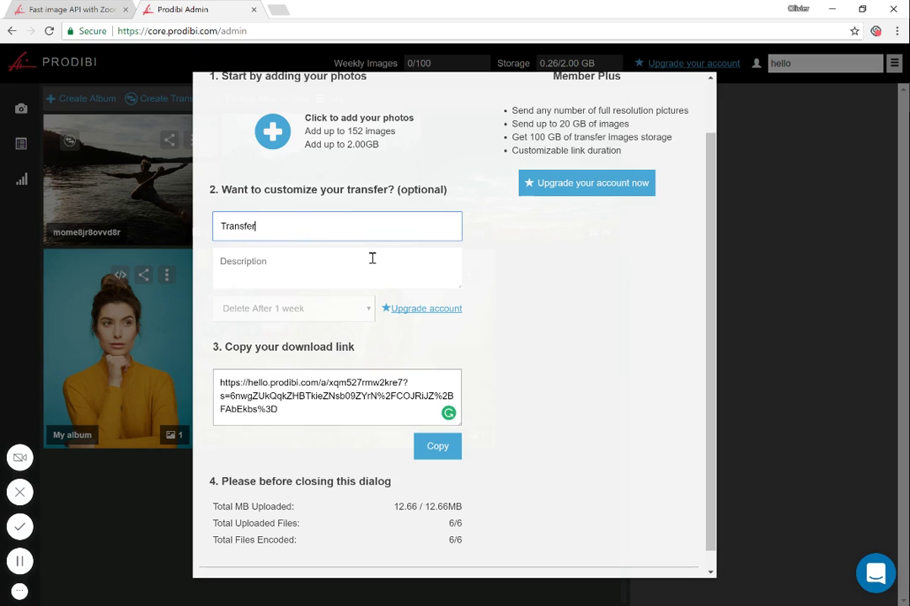
pyautogui.write(' by Prodibi')
pyautogui.click(426, 260)
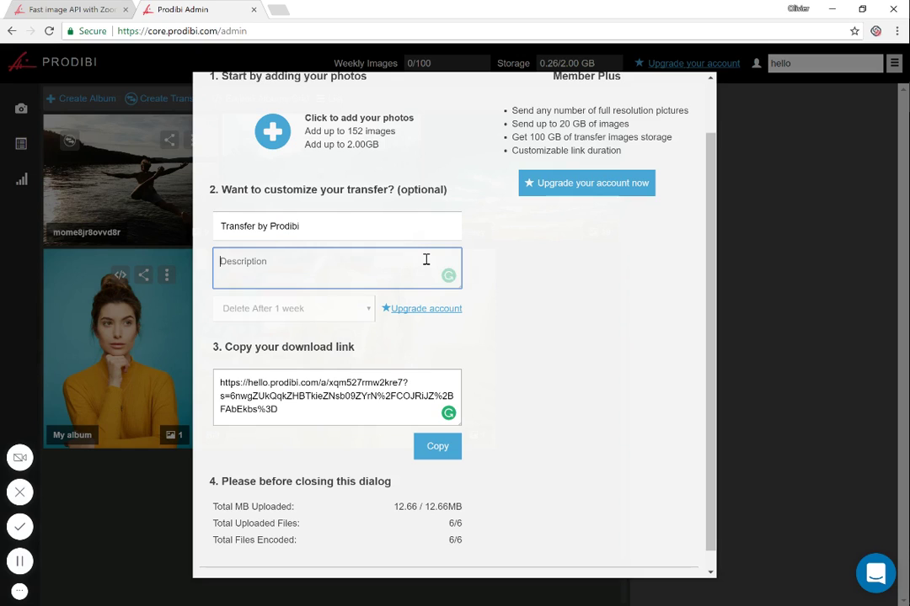
pyautogui.write('Cool photo')
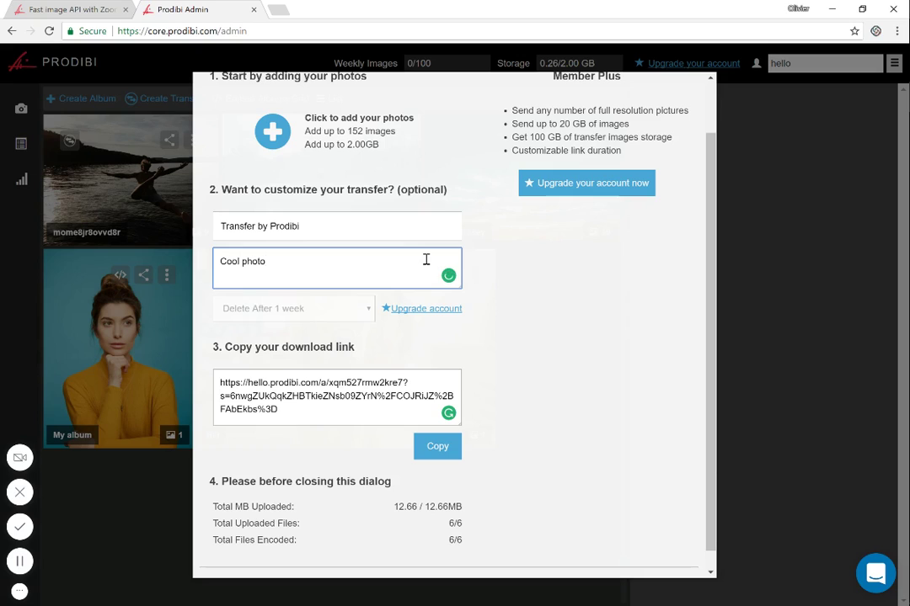
pyautogui.write('s')
pyautogui.scroll(1, 319, 314)
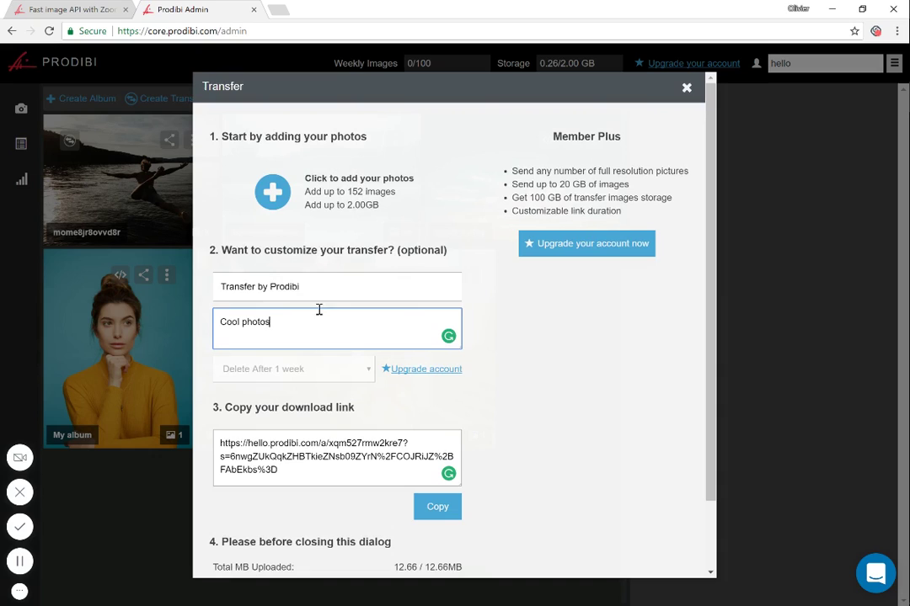
pyautogui.click(272, 194)
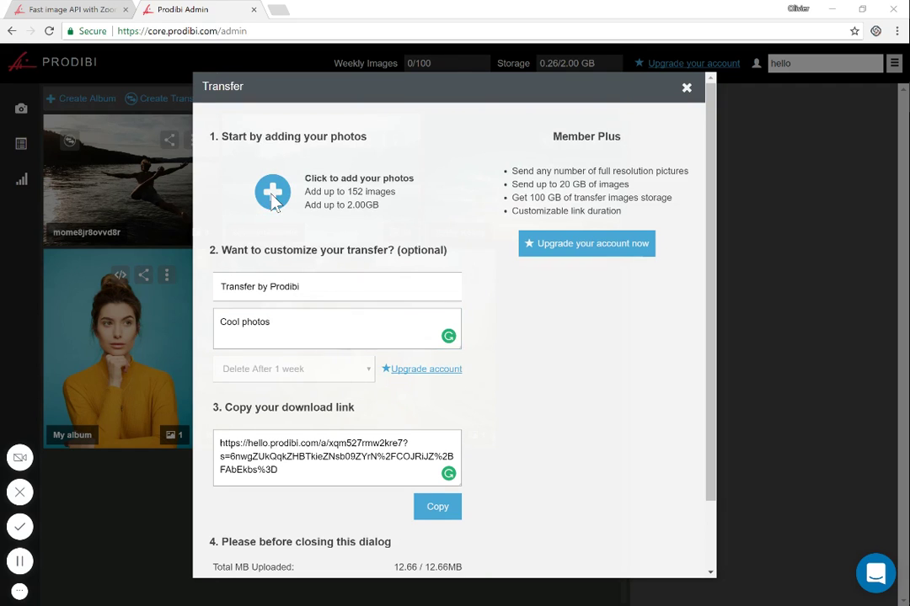
pyautogui.click(472, 109)
pyautogui.click(525, 384)
pyautogui.scroll(-1, 497, 447)
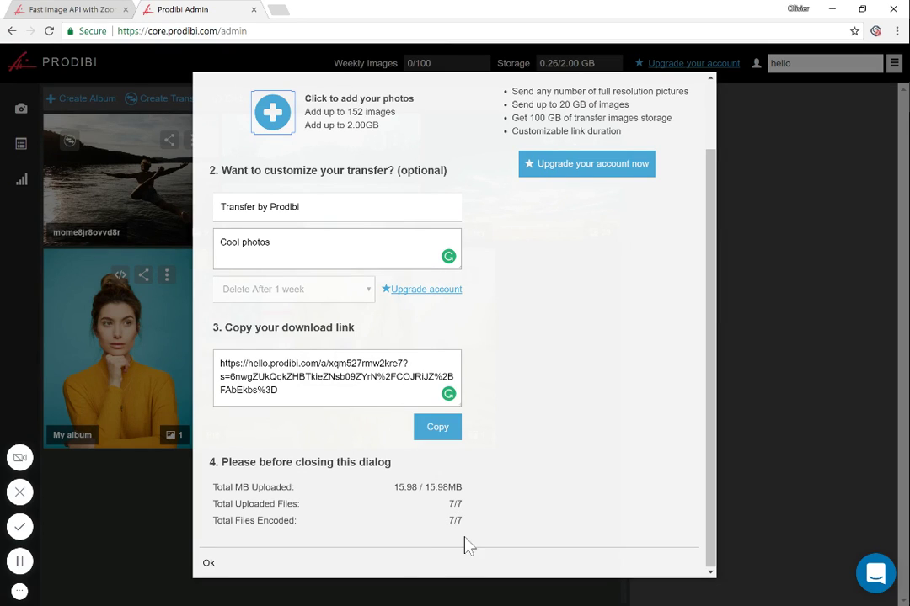
pyautogui.click(207, 564)
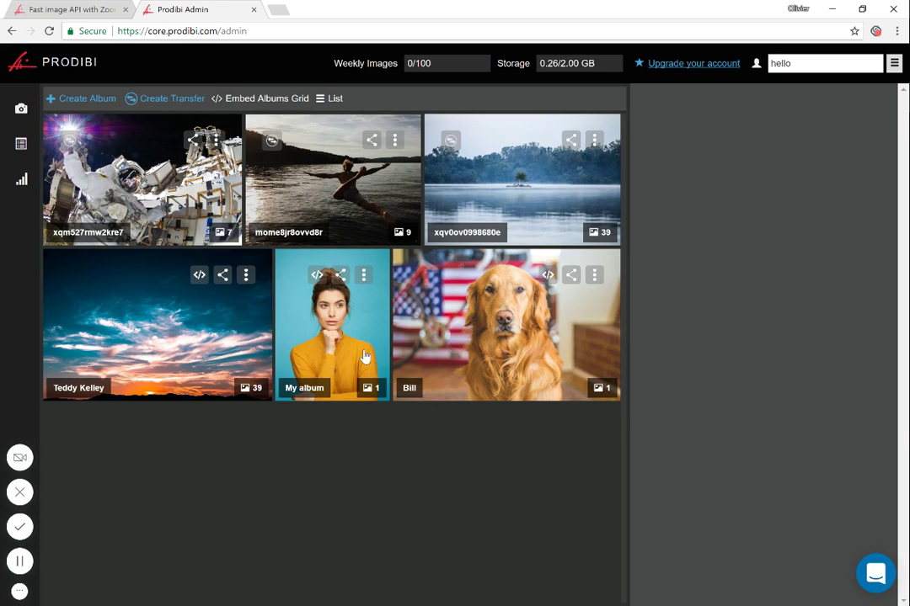
# Step: Load the copied share link in a new browser tab
pyautogui.click(288, 12)
pyautogui.hotkey('ctrl', 'v')
pyautogui.press('Return')
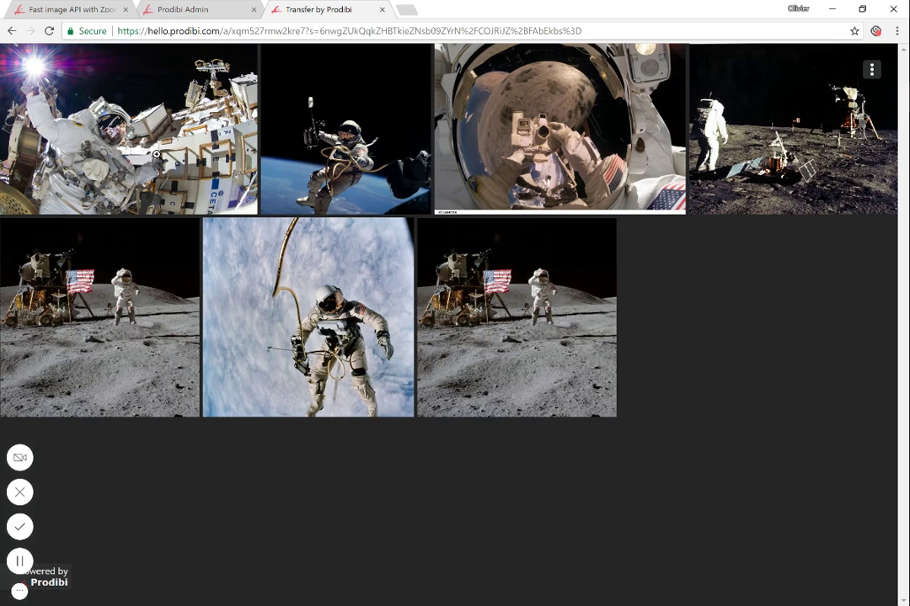
# Step: Browse the photos full size, zoom the tethered spacewalk photo to 100%, and return to the gallery
pyautogui.click(132, 131)
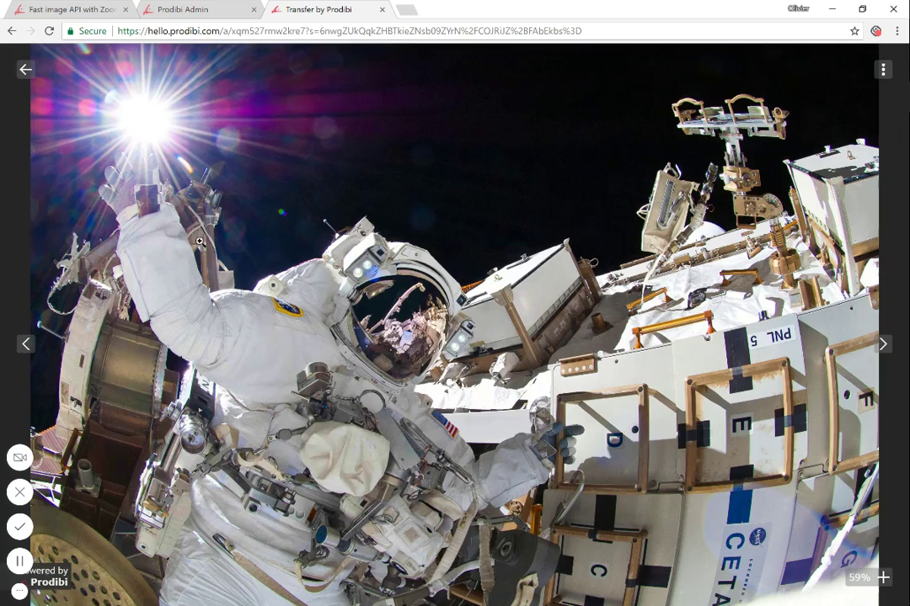
pyautogui.click(380, 323)
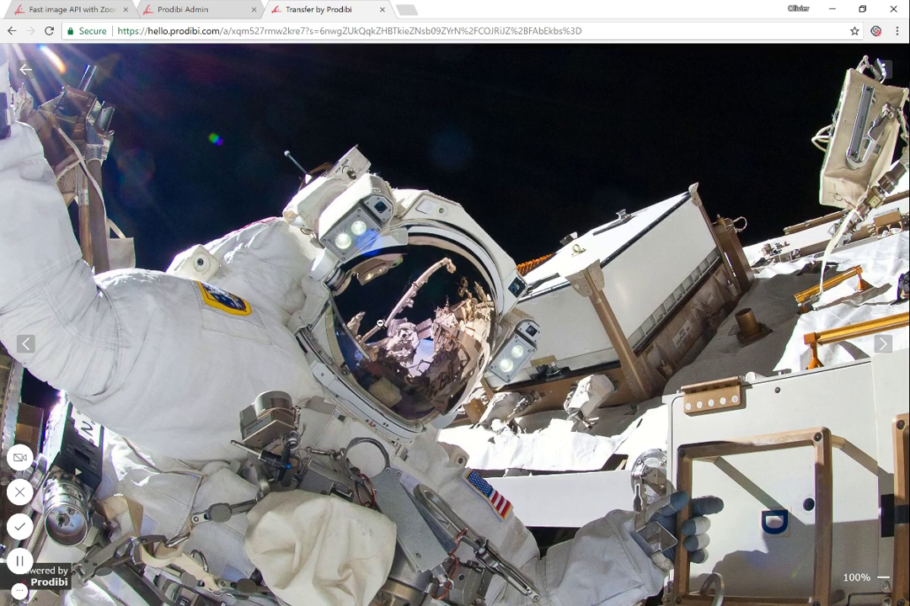
pyautogui.press('Left')
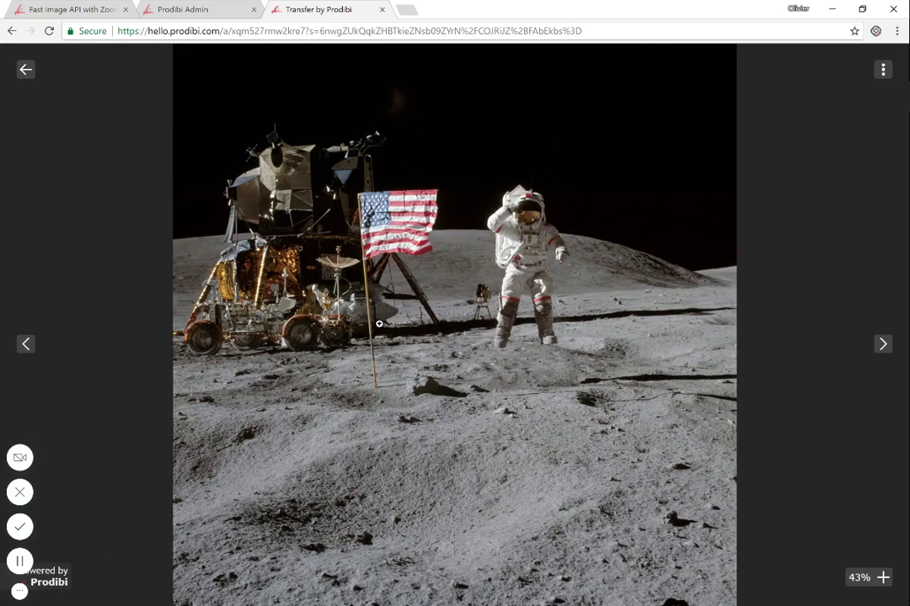
pyautogui.press('Left')
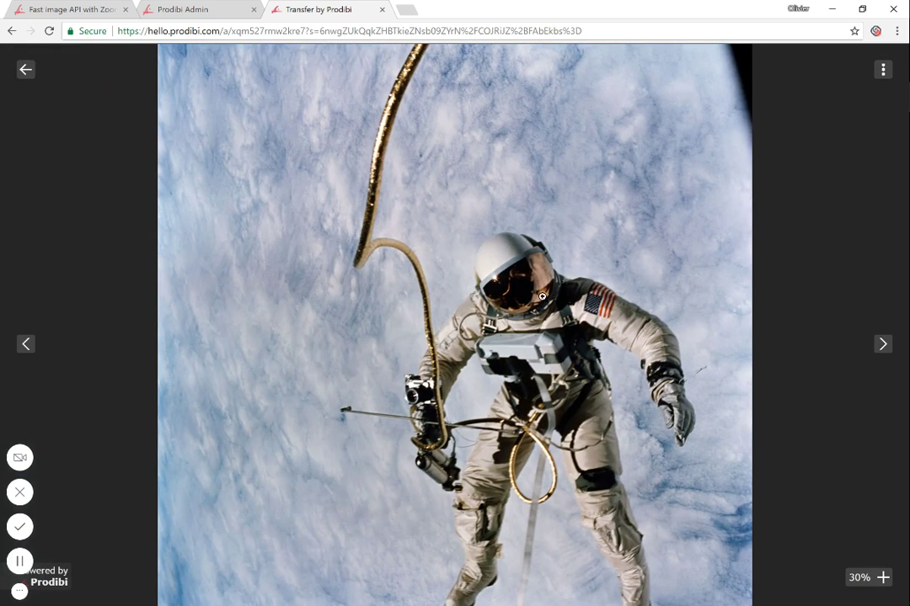
pyautogui.scroll(2, 507, 293)
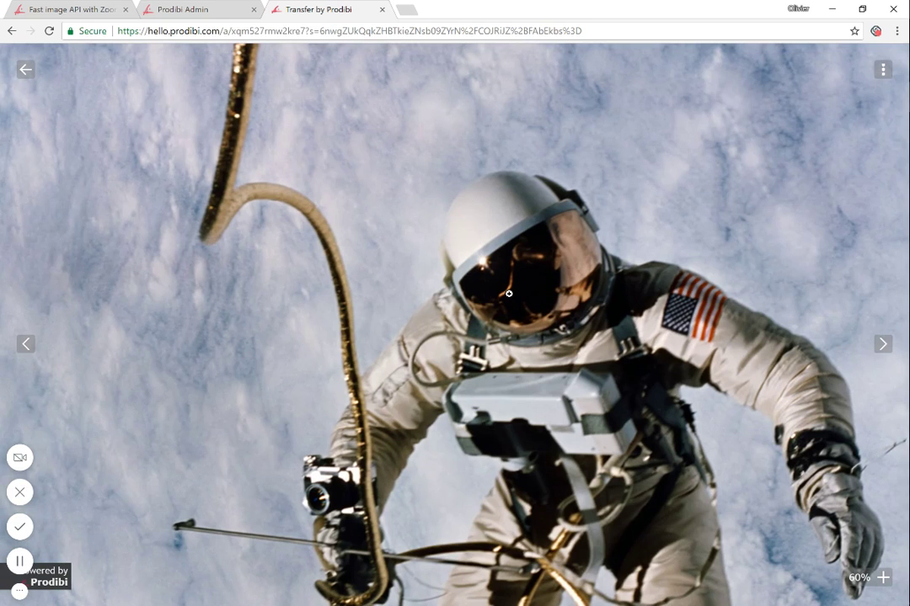
pyautogui.scroll(2, 509, 293)
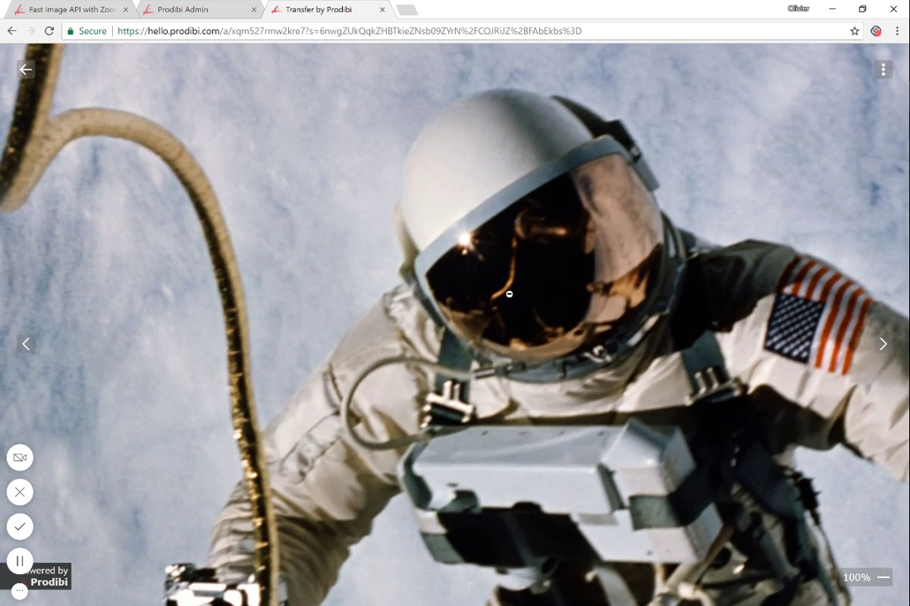
pyautogui.click(27, 70)
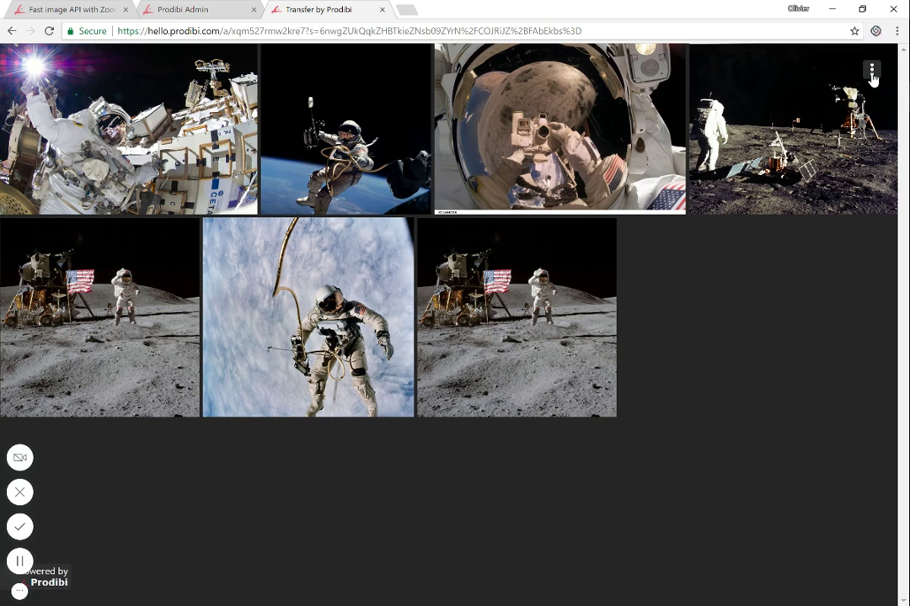
# Step: Check the 'Cool photos' description and download options, then view the sun-flare spacewalk photo full-window
pyautogui.click(872, 74)
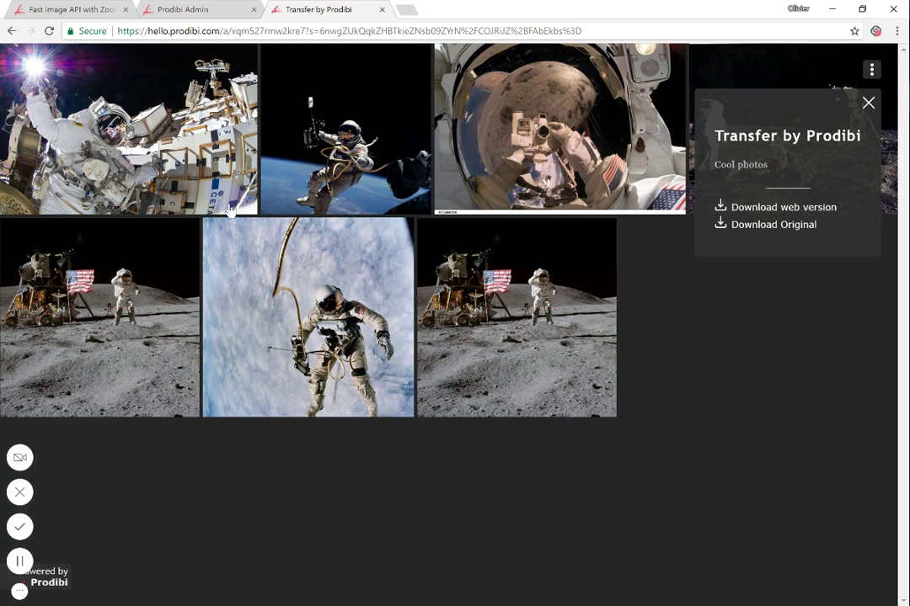
pyautogui.click(168, 145)
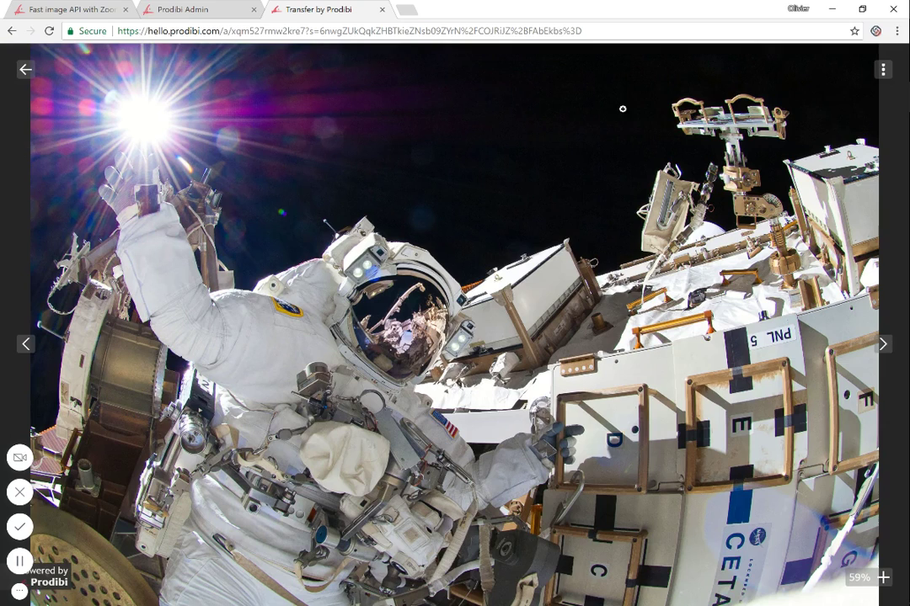
# Step: Show the web-version and original download options for the viewed photos, including the lunar-surface one
pyautogui.click(884, 79)
pyautogui.click(884, 73)
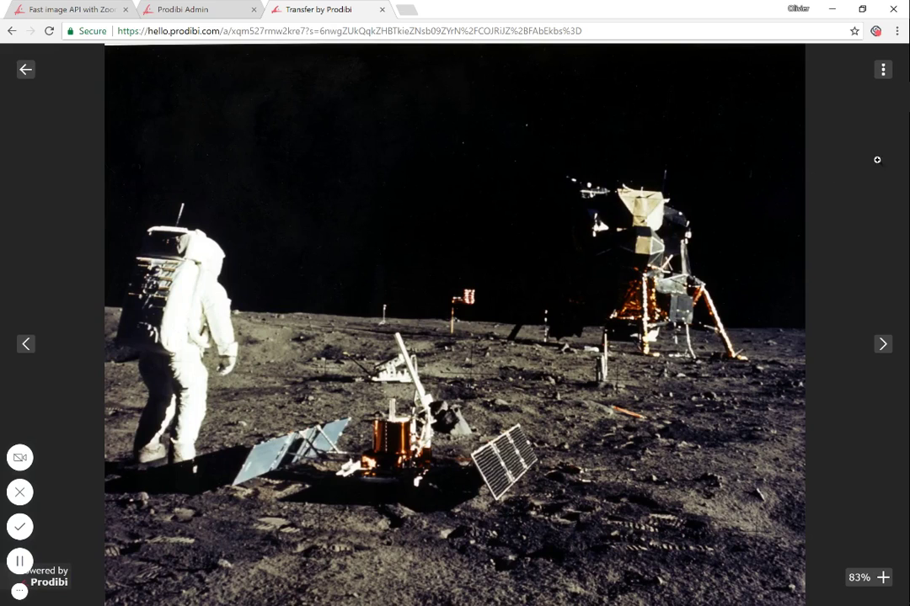
pyautogui.click(883, 74)
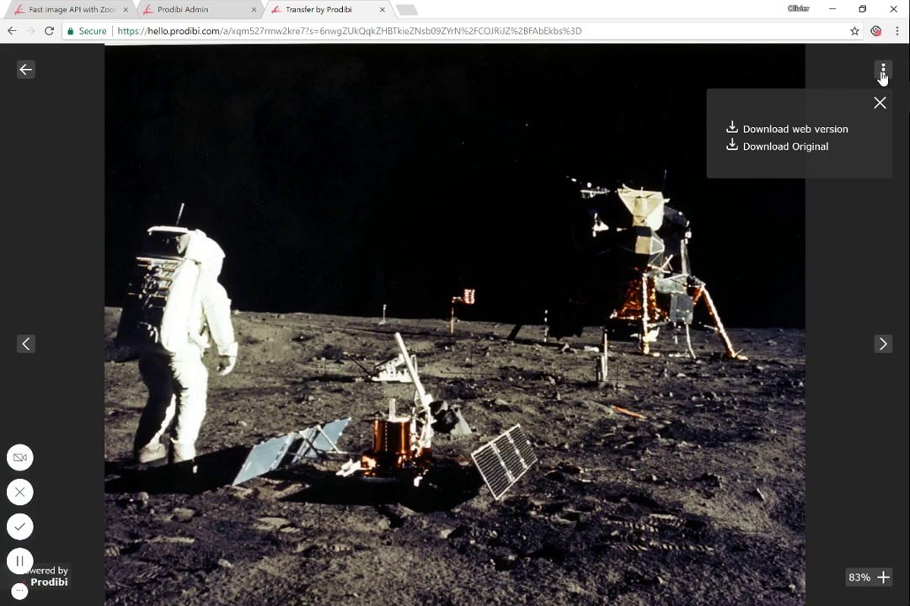
pyautogui.click(210, 16)
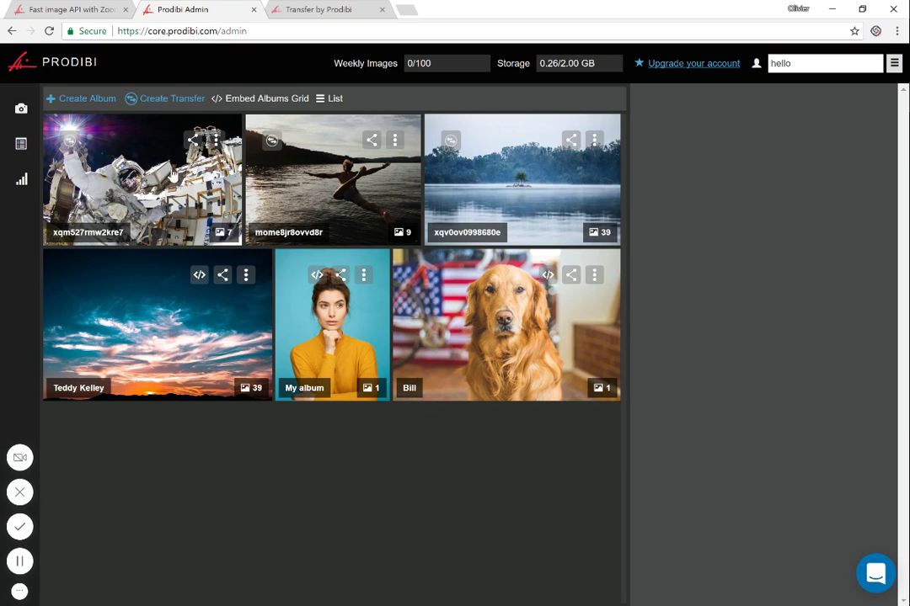
# Step: In album xqm527rmw2kre7, move KSC-as11-40-5948-orig.jpg to second place and apply the Ultranoir layout
pyautogui.click(145, 171)
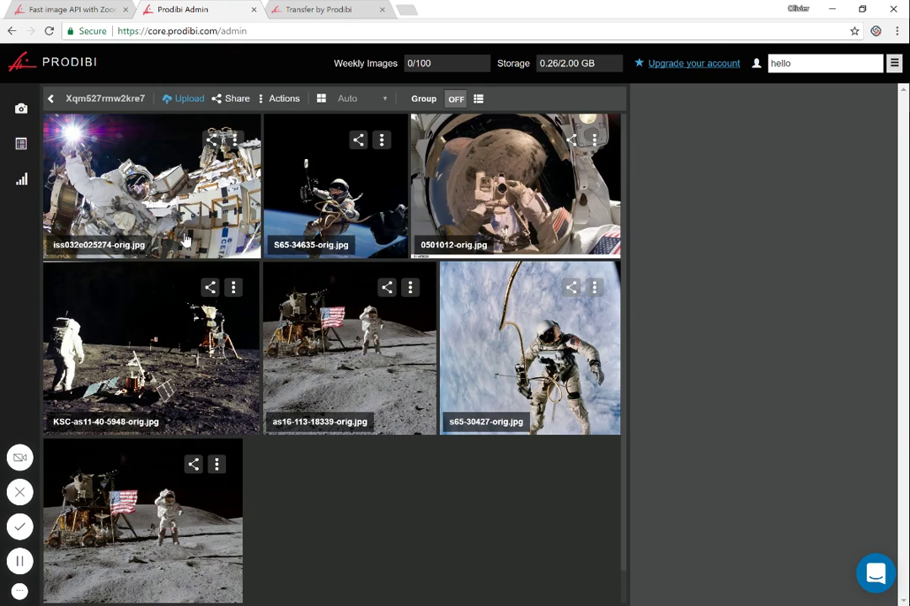
pyautogui.moveTo(160, 310); pyautogui.dragTo(278, 224)
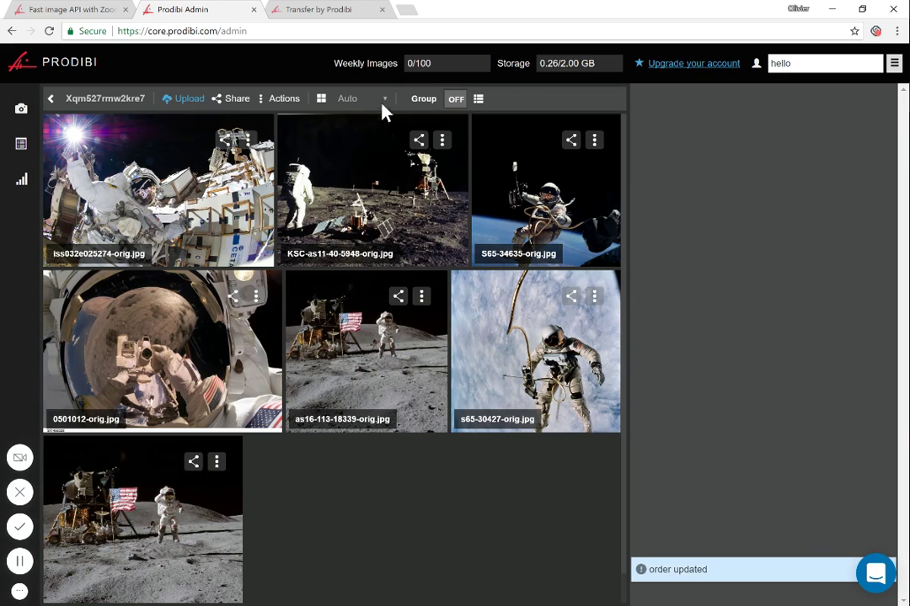
pyautogui.click(381, 100)
pyautogui.click(375, 143)
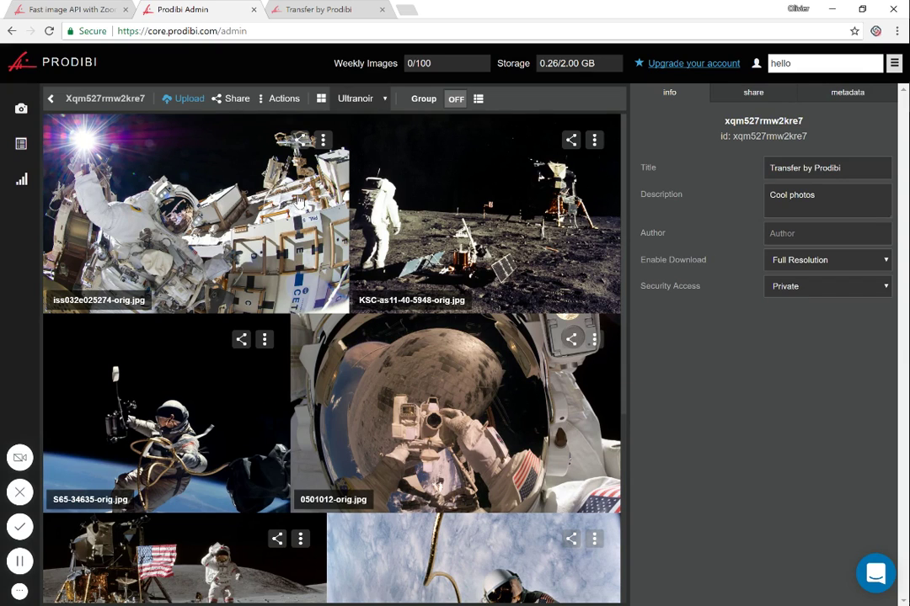
# Step: Delete iss032e025274-orig.jpg from the album
pyautogui.click(322, 140)
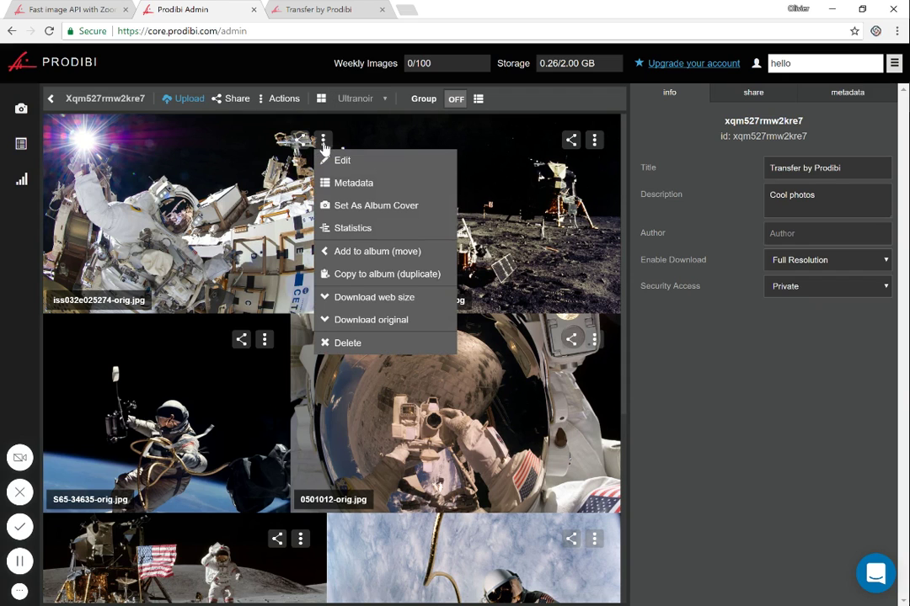
pyautogui.click(346, 342)
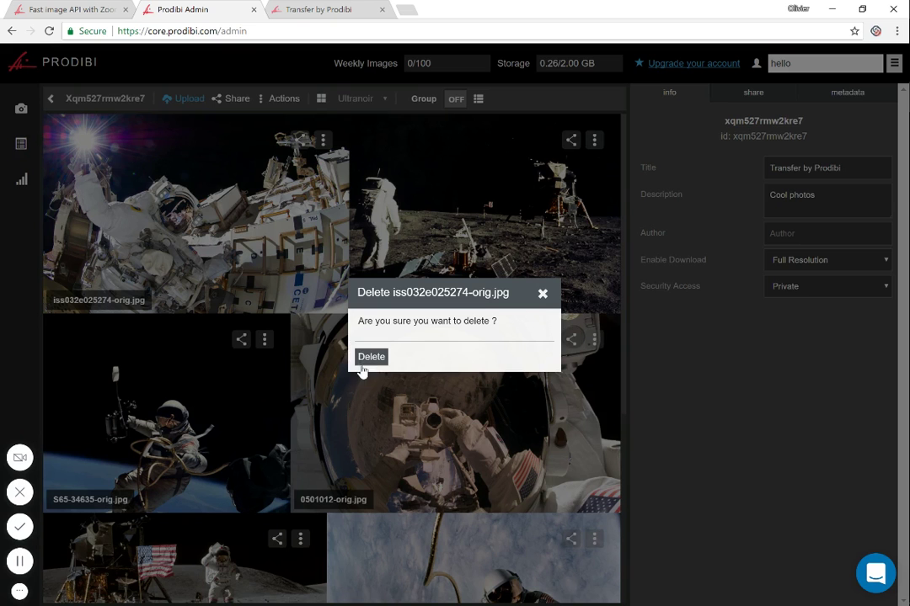
pyautogui.click(368, 358)
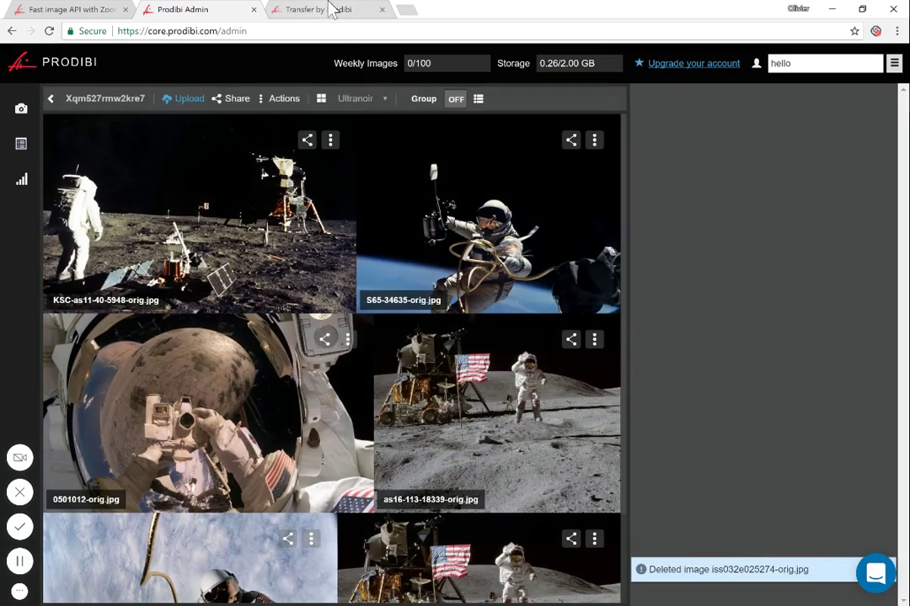
# Step: Reload the Transfer by Prodibi page to show the Ultranoir layout, new order and deletion
pyautogui.click(282, 10)
pyautogui.click(25, 69)
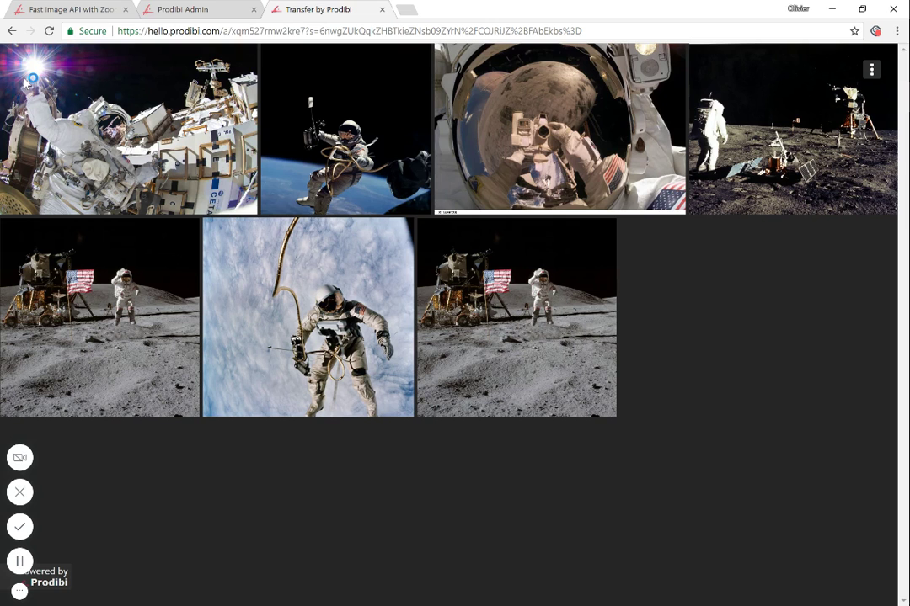
pyautogui.click(48, 39)
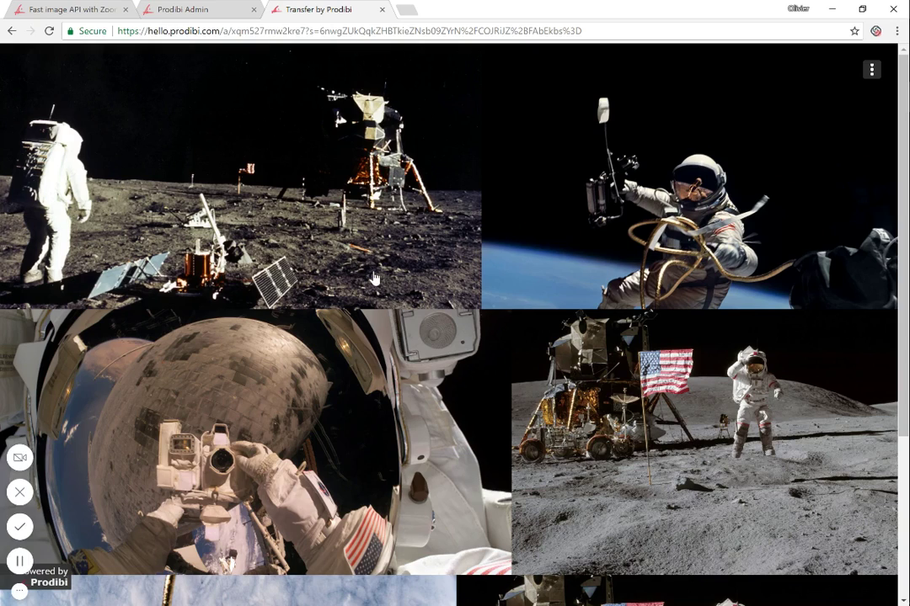
pyautogui.scroll(-3, 375, 278)
pyautogui.scroll(3, 353, 286)
pyautogui.click(177, 10)
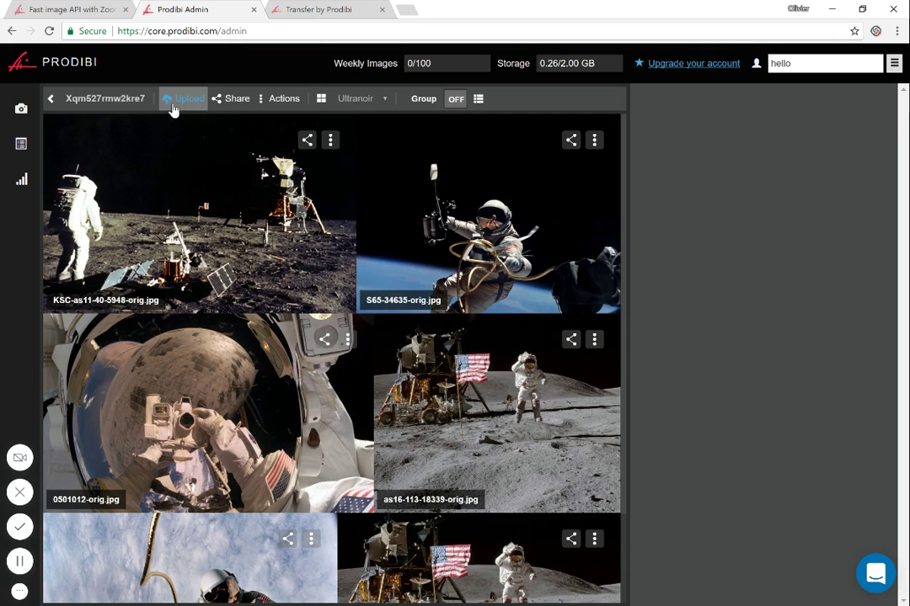